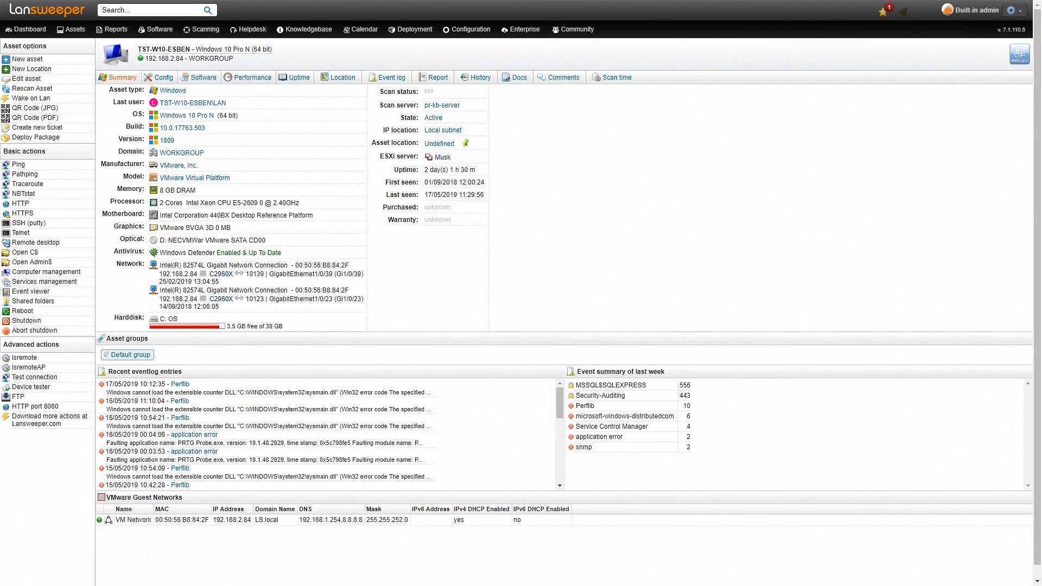
Step: Open the Windows 10 asset's event log and filter it to the schannel event source
{"action": "left_click", "coordinate": [1034, 189]}
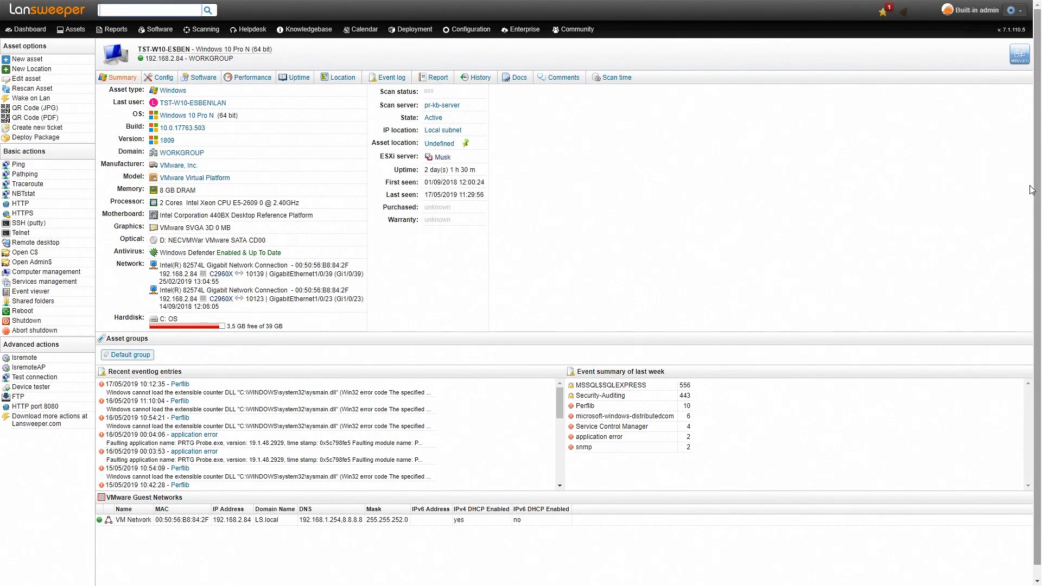
{"action": "left_click", "coordinate": [390, 79]}
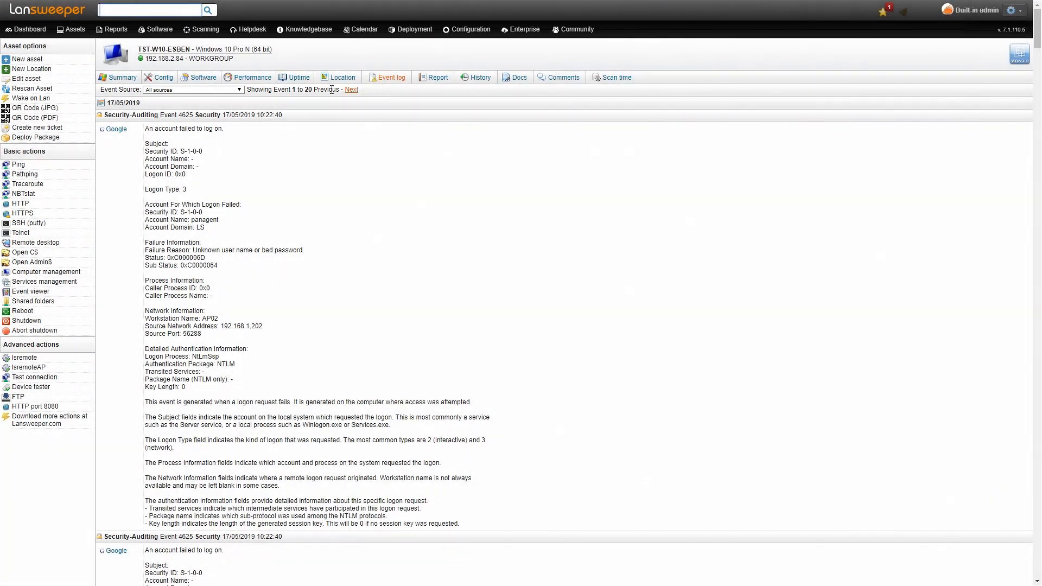
{"action": "left_click", "coordinate": [236, 90]}
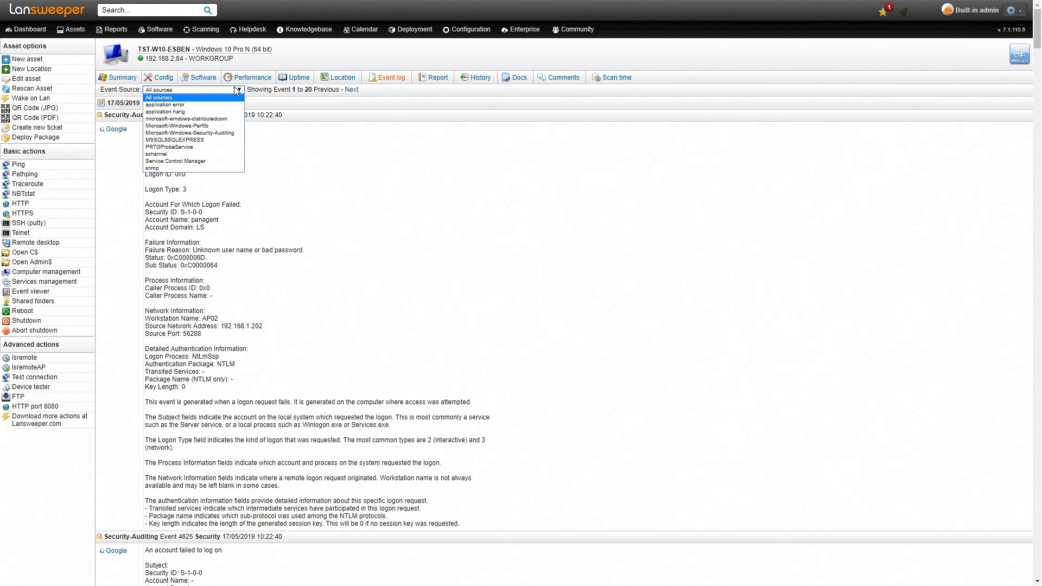
{"action": "left_click", "coordinate": [191, 155]}
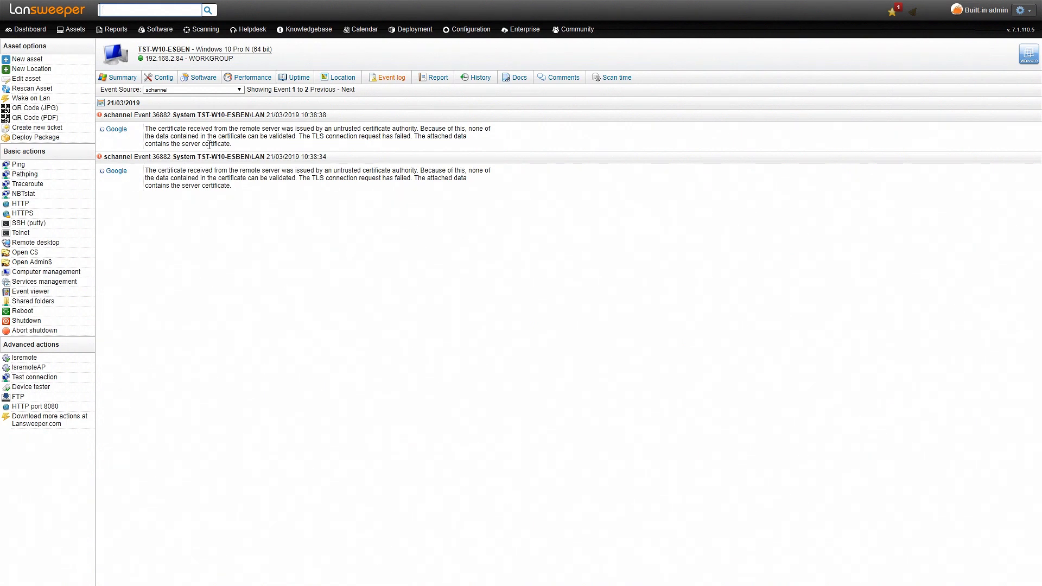
Step: Search the reports for "event" and open "Windows: Error events generated in last 7 days"
{"action": "left_click", "coordinate": [112, 30]}
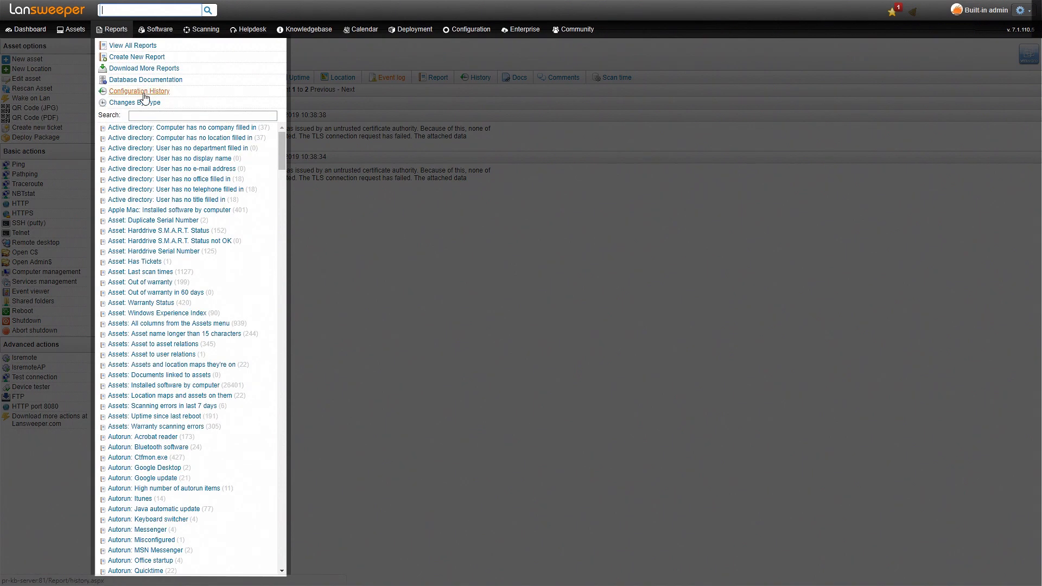
{"action": "left_click", "coordinate": [138, 114]}
{"action": "type", "text": "event"}
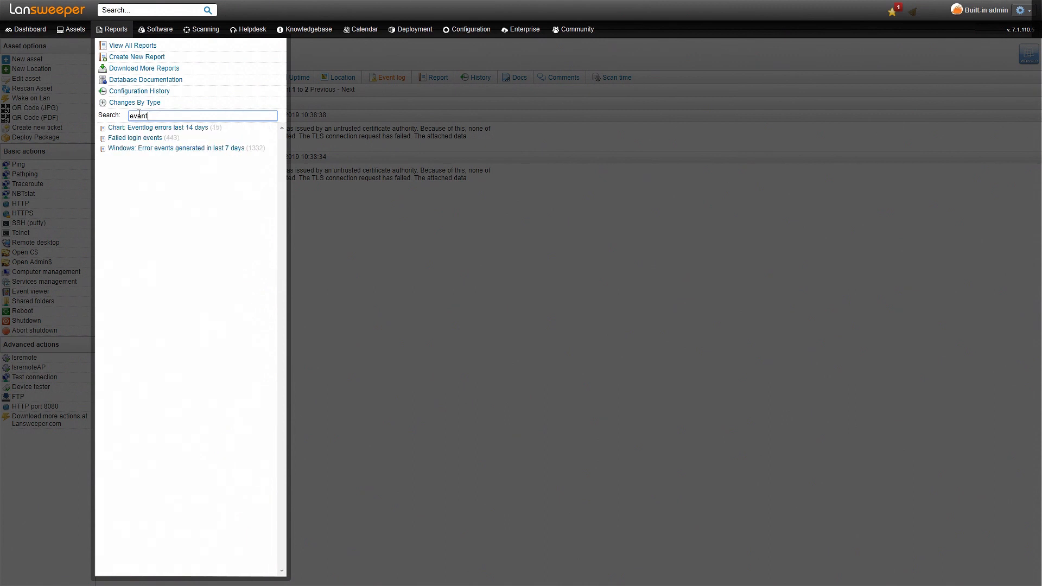
{"action": "left_click", "coordinate": [156, 148]}
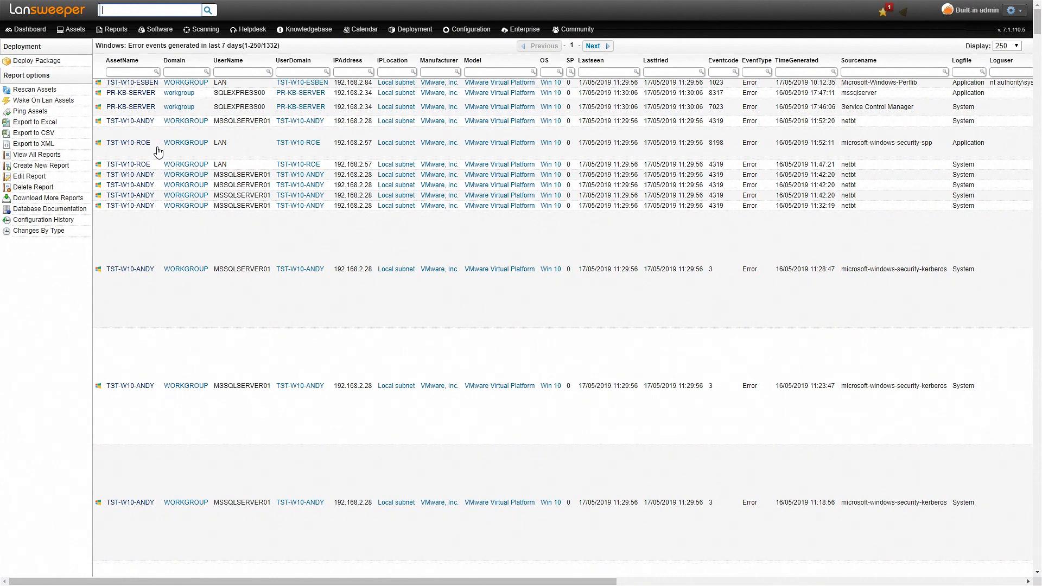
{"action": "left_click", "coordinate": [71, 313]}
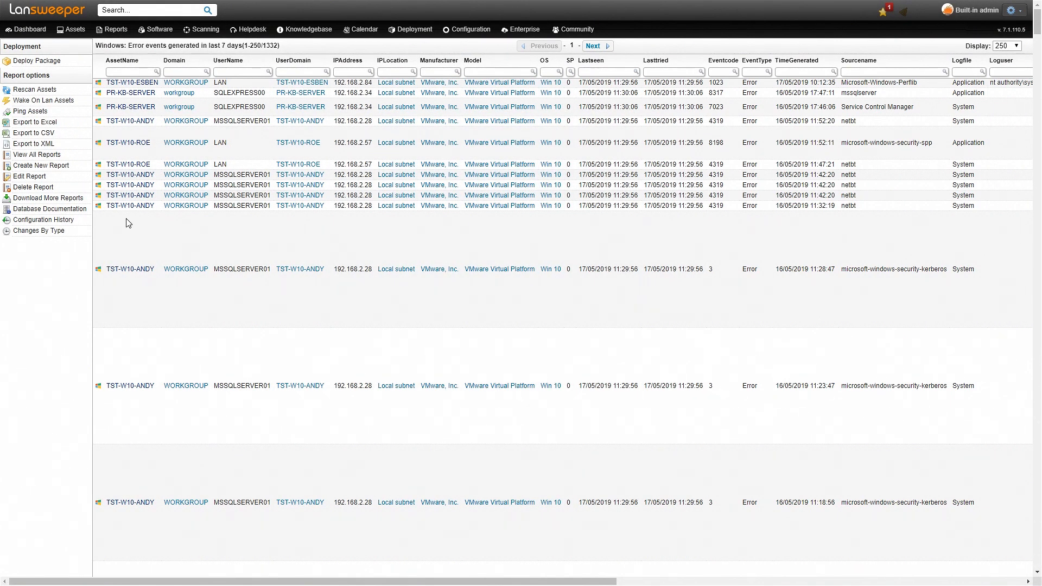
Step: Search the reports for "event" again and open the "Failed login events" report
{"action": "mouse_move", "coordinate": [139, 211]}
{"action": "left_click", "coordinate": [113, 30]}
{"action": "type", "text": "event"}
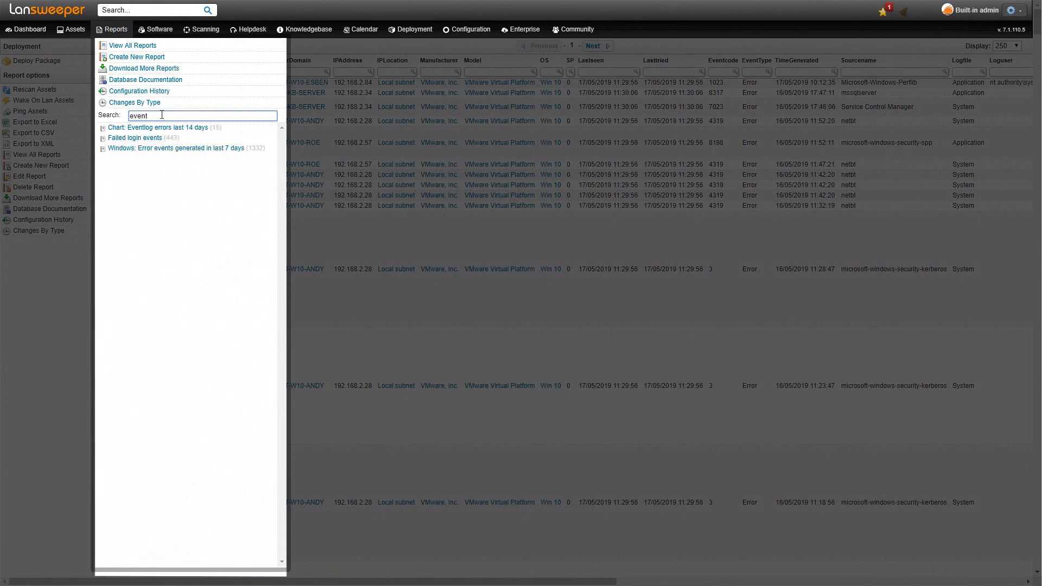
{"action": "left_click", "coordinate": [151, 142]}
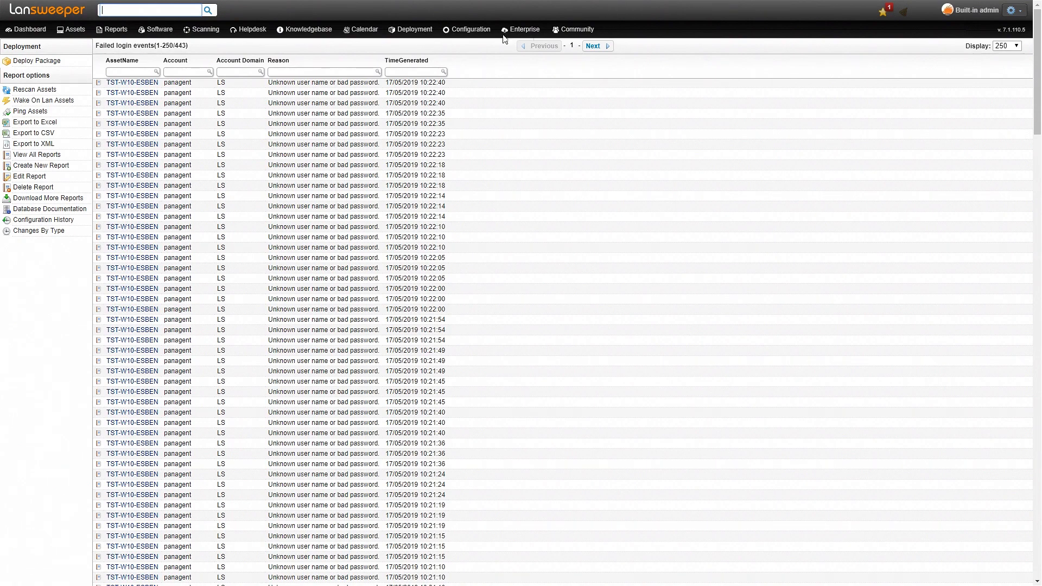
Step: Add an e-mail eventlog alert for application hang, event ID 1002, and assign it to the IT Department e-mail group
{"action": "mouse_move", "coordinate": [471, 32]}
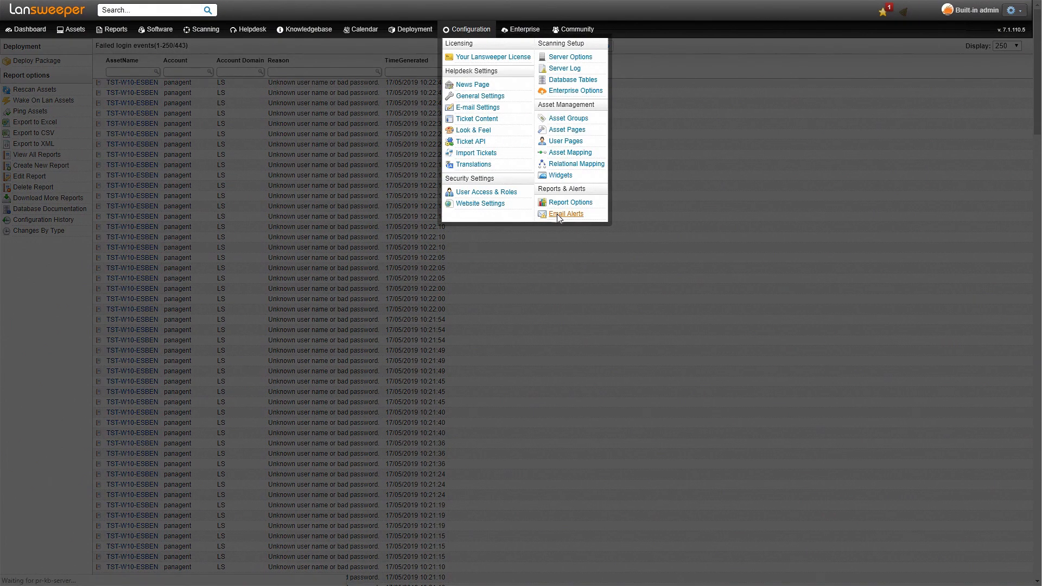
{"action": "left_click", "coordinate": [557, 214]}
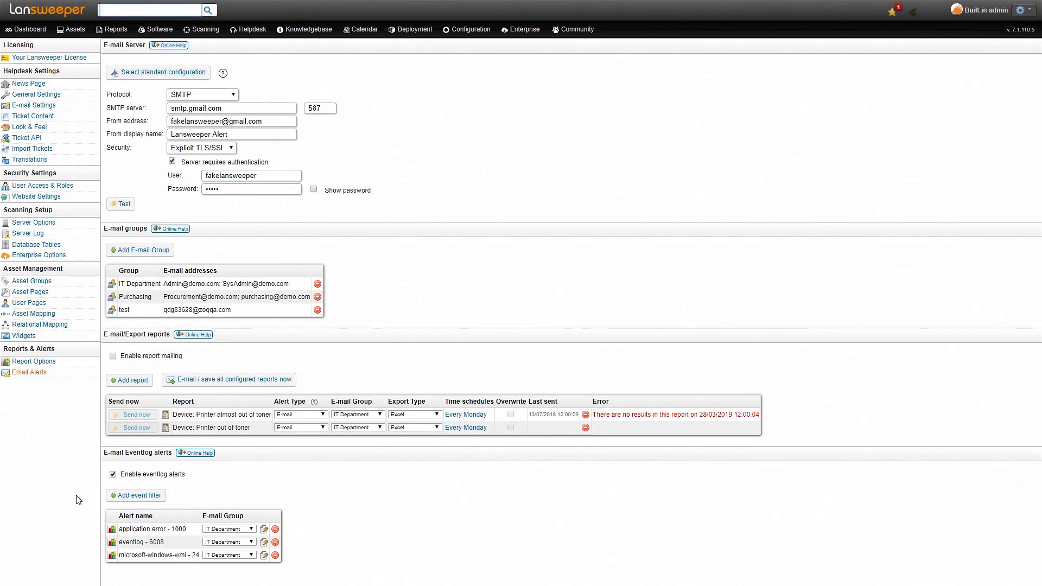
{"action": "left_click", "coordinate": [138, 496]}
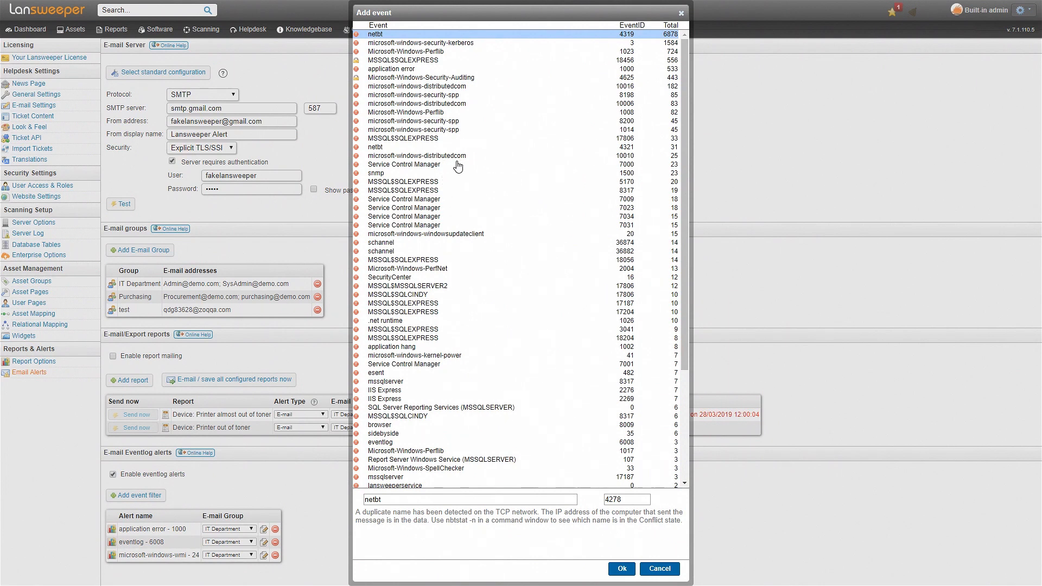
{"action": "left_click", "coordinate": [412, 347]}
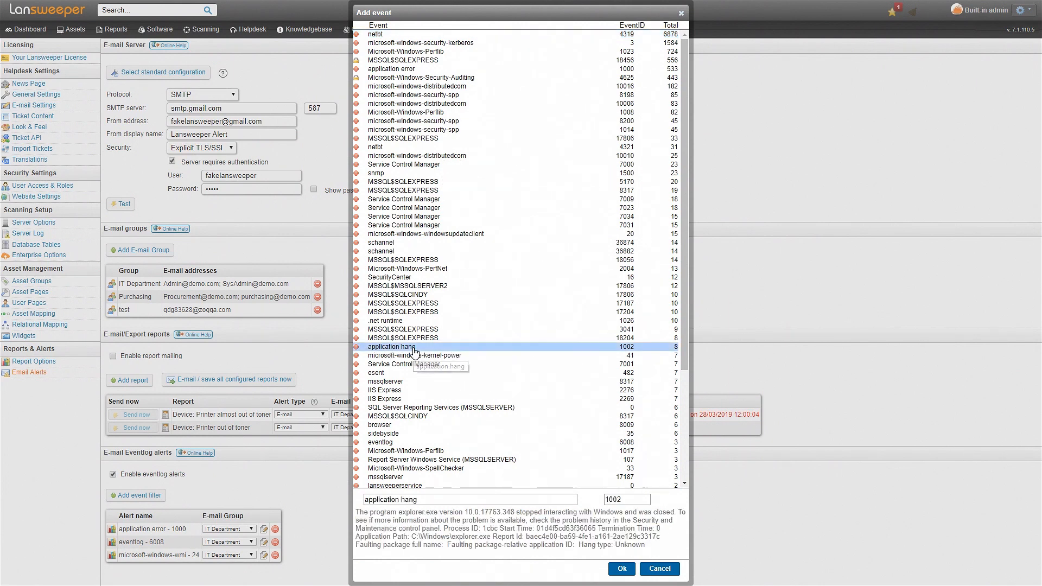
{"action": "left_click", "coordinate": [615, 570]}
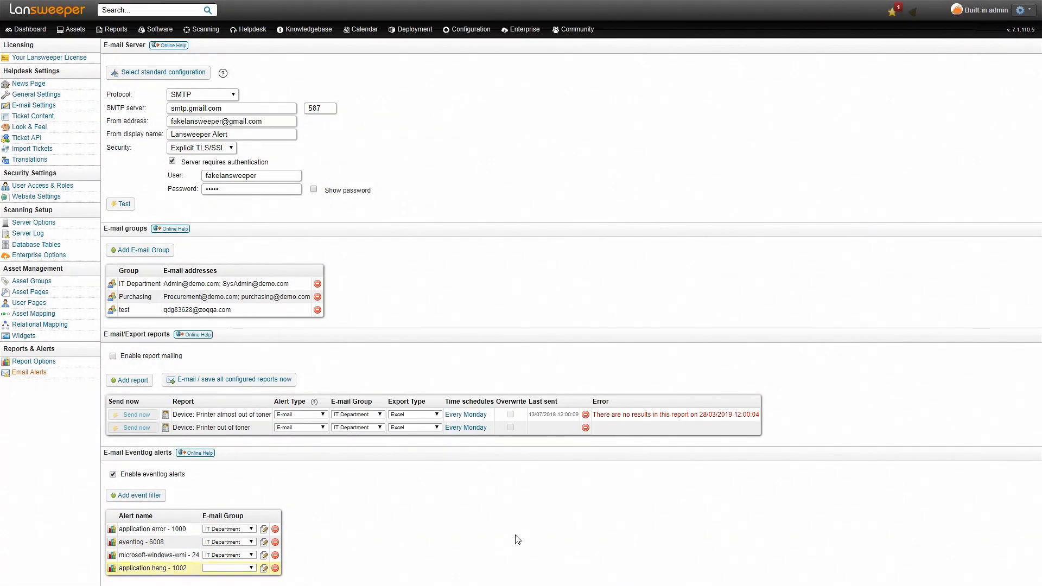
{"action": "left_click", "coordinate": [250, 569]}
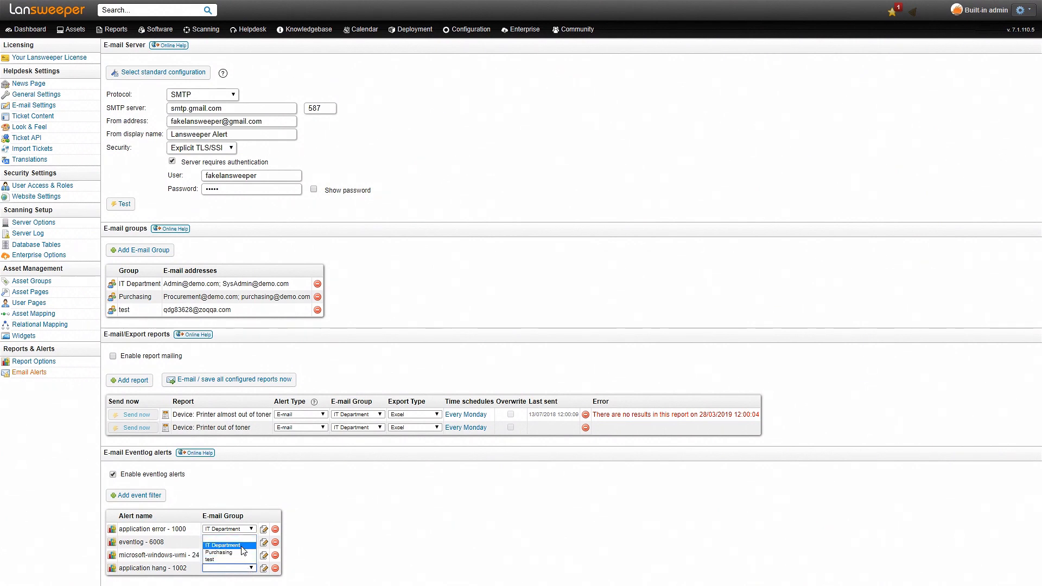
{"action": "left_click", "coordinate": [242, 545]}
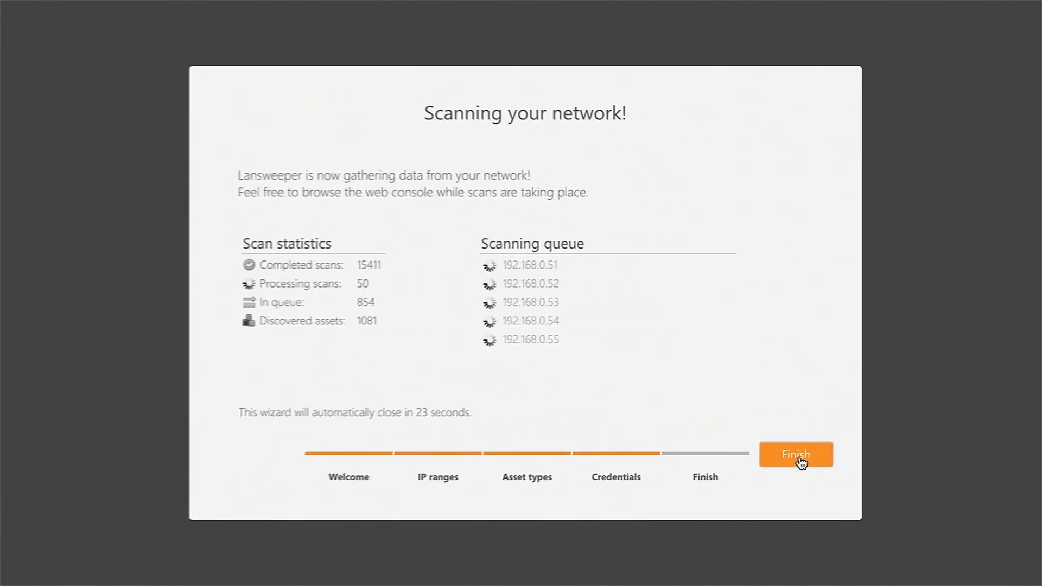
Step: Finish the network scanning wizard and look through the list of asset types
{"action": "left_click", "coordinate": [958, 419]}
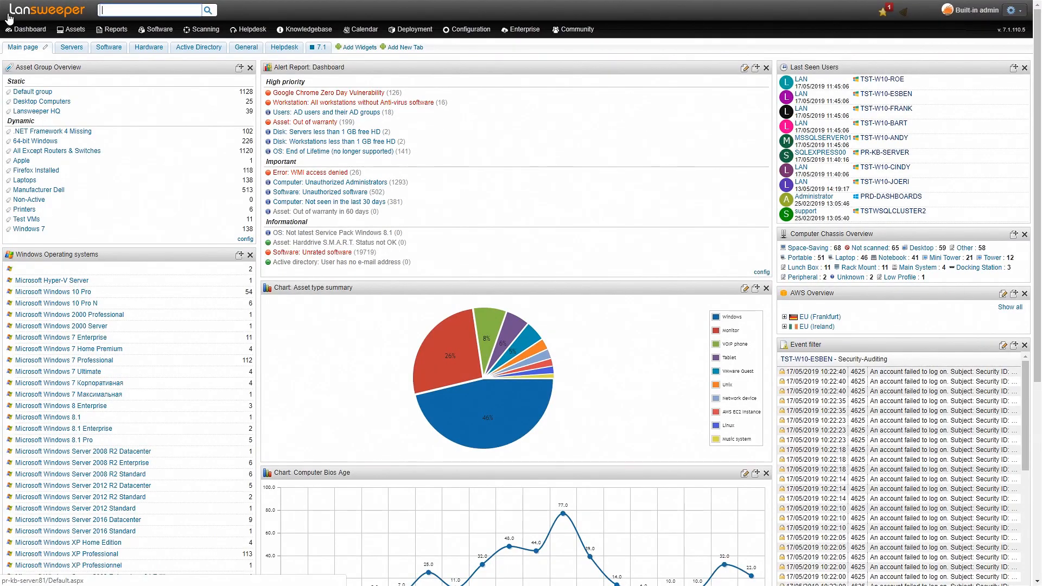
{"action": "mouse_move", "coordinate": [68, 31]}
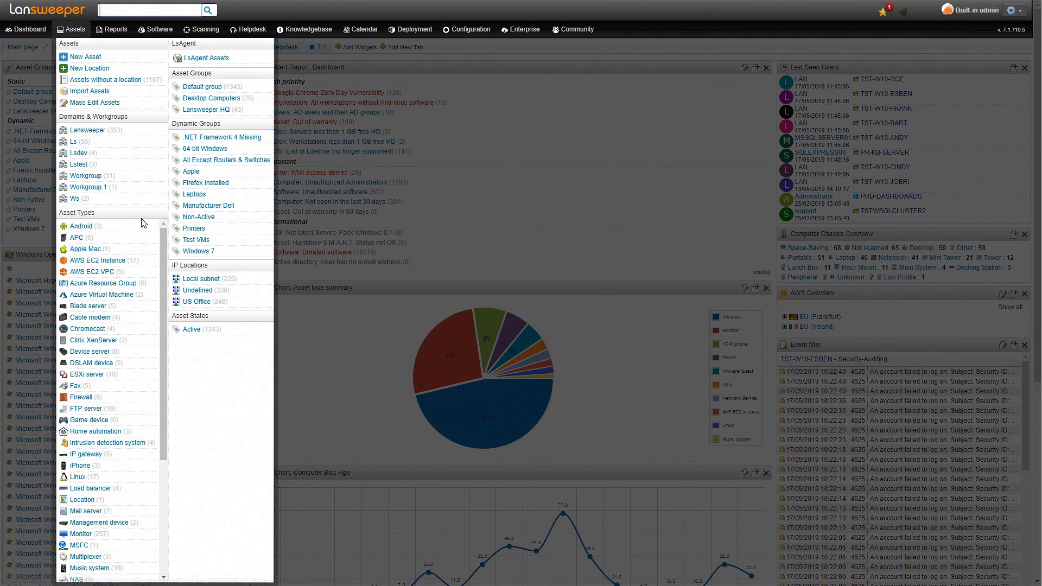
{"action": "scroll", "coordinate": [161, 255], "scroll_direction": "down", "scroll_amount": 3}
{"action": "scroll", "coordinate": [162, 257], "scroll_direction": "down", "scroll_amount": 4}
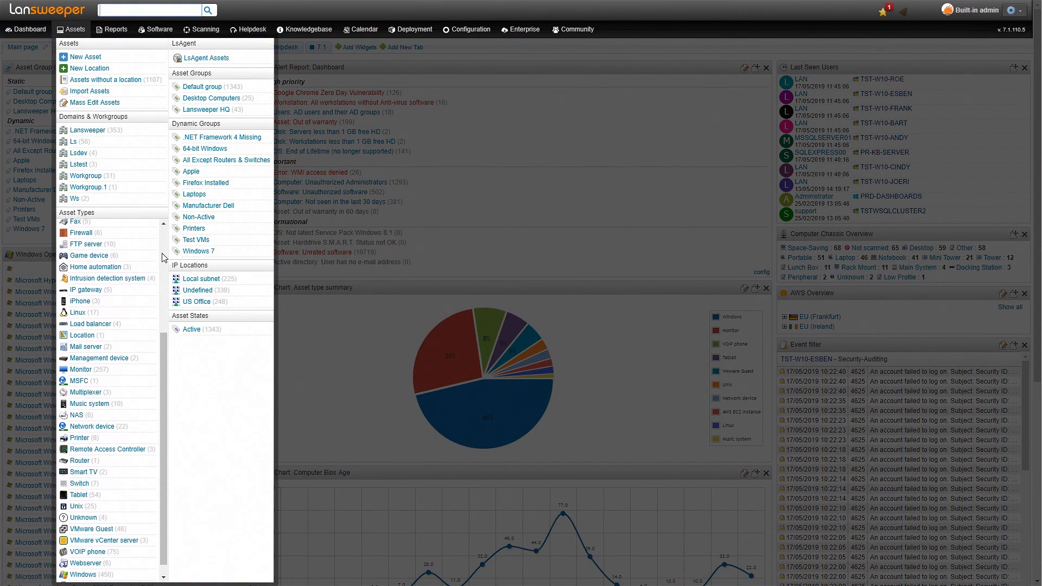
{"action": "scroll", "coordinate": [161, 257], "scroll_direction": "up", "scroll_amount": 7}
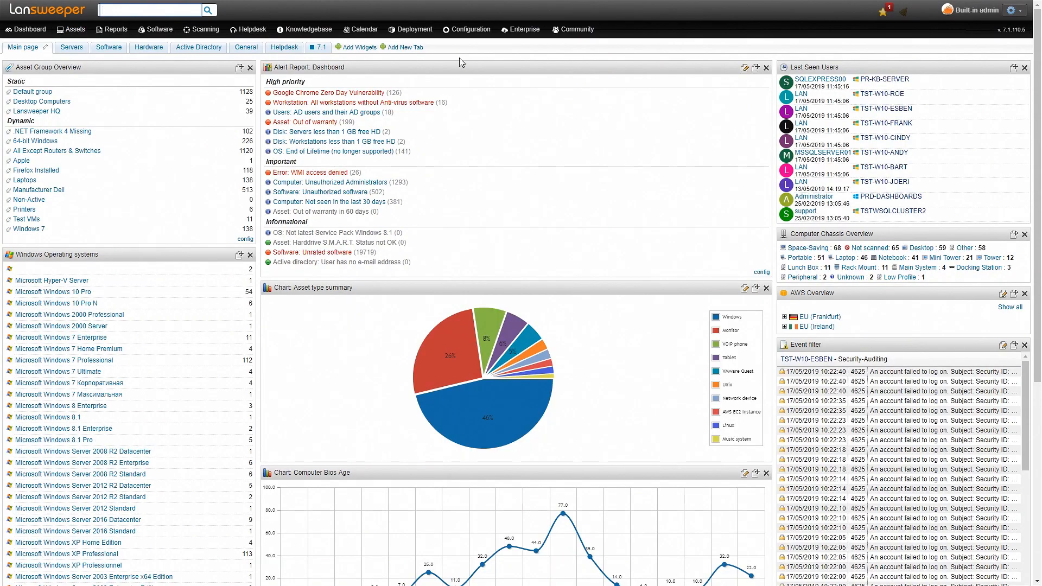
Step: Enable eventlog scanning of Warning, Information, Success audit and Failure events in the server options
{"action": "mouse_move", "coordinate": [470, 29]}
{"action": "left_click", "coordinate": [561, 60]}
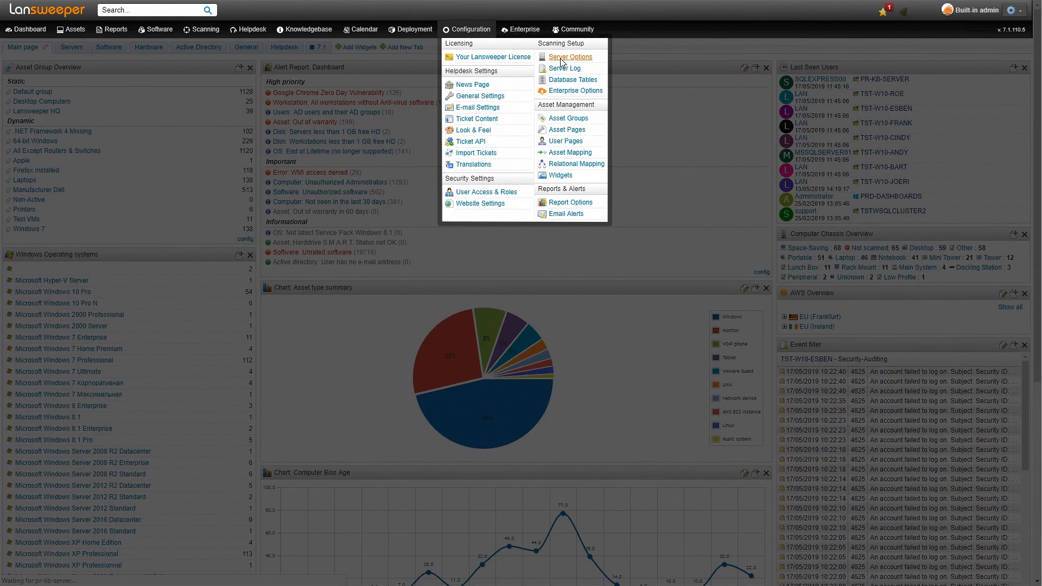
{"action": "scroll", "coordinate": [443, 204], "scroll_direction": "down", "scroll_amount": 5}
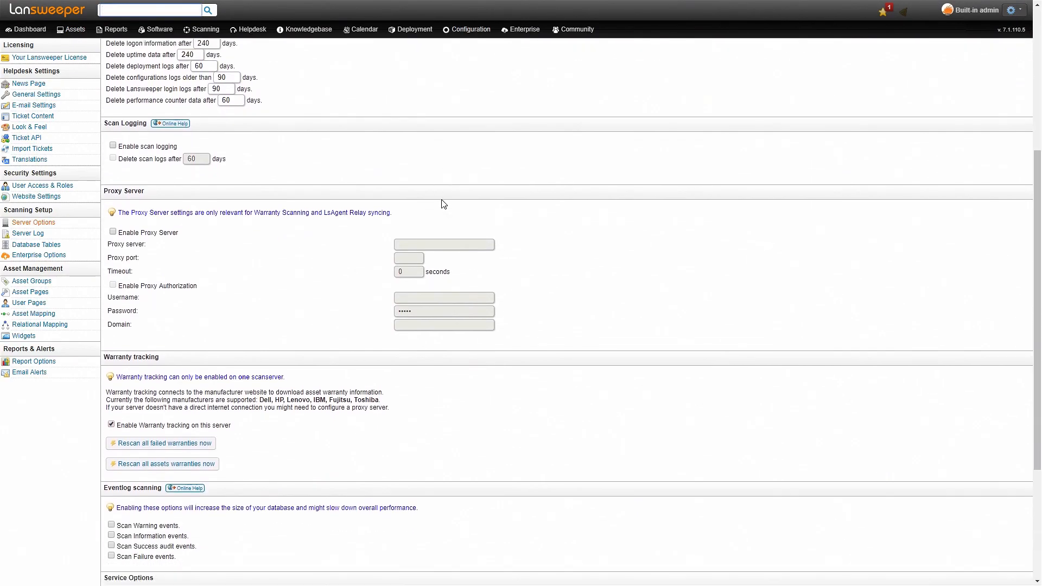
{"action": "scroll", "coordinate": [443, 204], "scroll_direction": "down", "scroll_amount": 3}
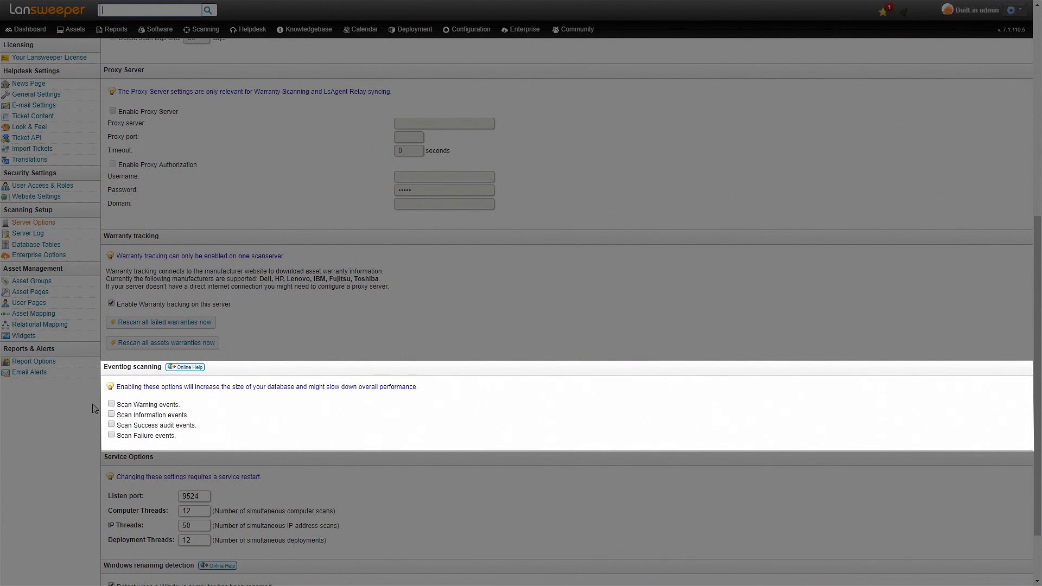
{"action": "left_click", "coordinate": [112, 404]}
{"action": "left_click", "coordinate": [111, 414]}
{"action": "left_click", "coordinate": [111, 424]}
{"action": "left_click", "coordinate": [111, 434]}
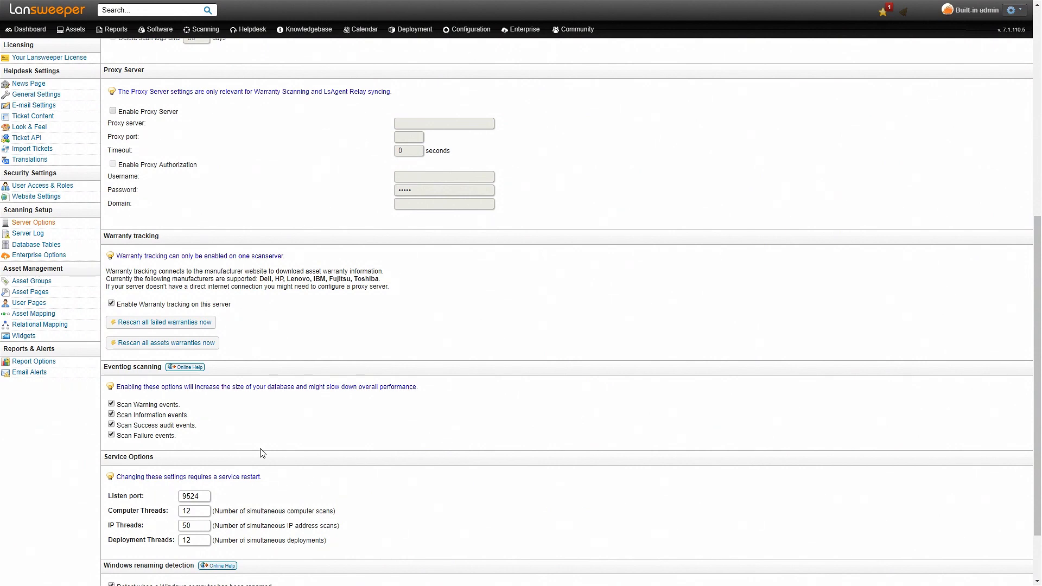
Step: Review the history cleanup options for how long eventlog entries are kept
{"action": "scroll", "coordinate": [246, 375], "scroll_direction": "up", "scroll_amount": 6}
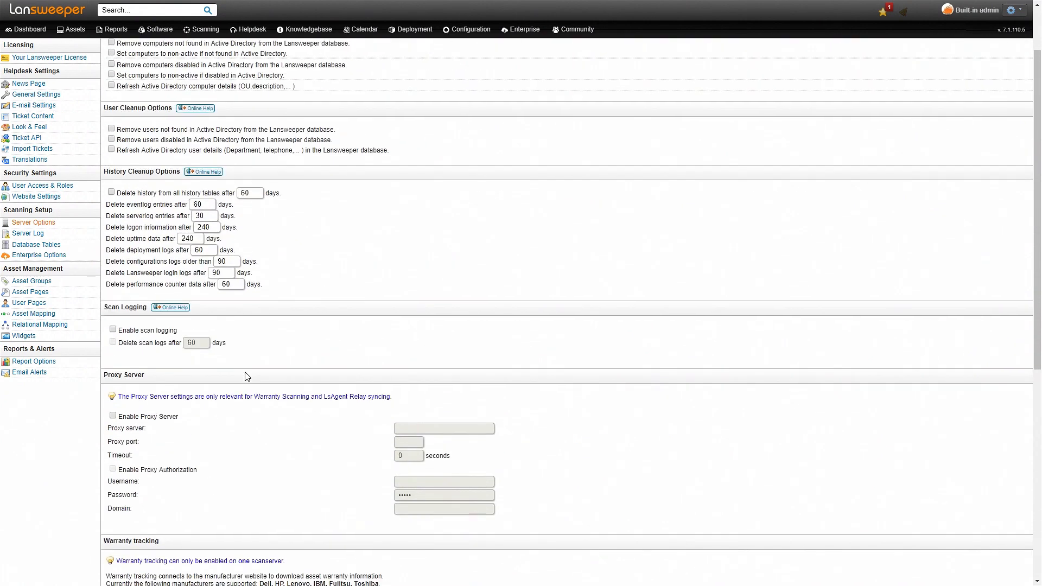
{"action": "scroll", "coordinate": [247, 376], "scroll_direction": "up", "scroll_amount": 1}
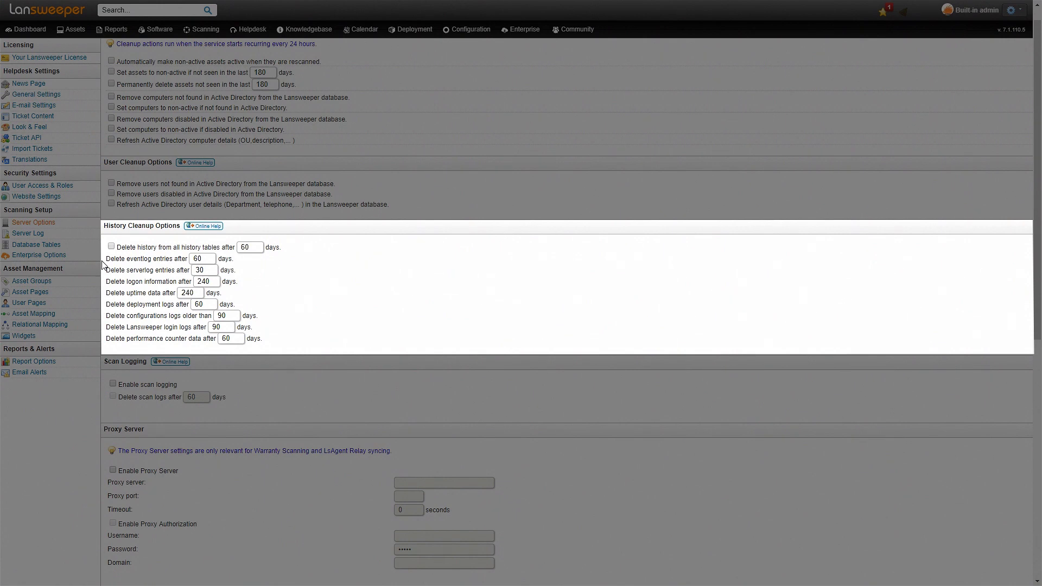
{"action": "scroll", "coordinate": [109, 284], "scroll_direction": "up", "scroll_amount": 1}
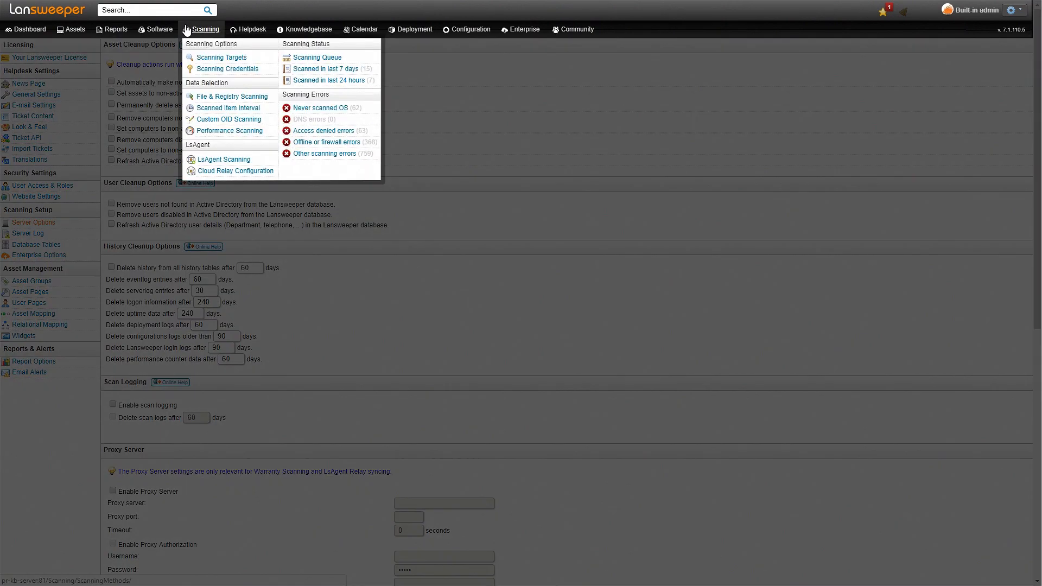
Step: Start adding a scanning target and set its scanning type to Active Directory Path (Eventlog only)
{"action": "left_click", "coordinate": [187, 30]}
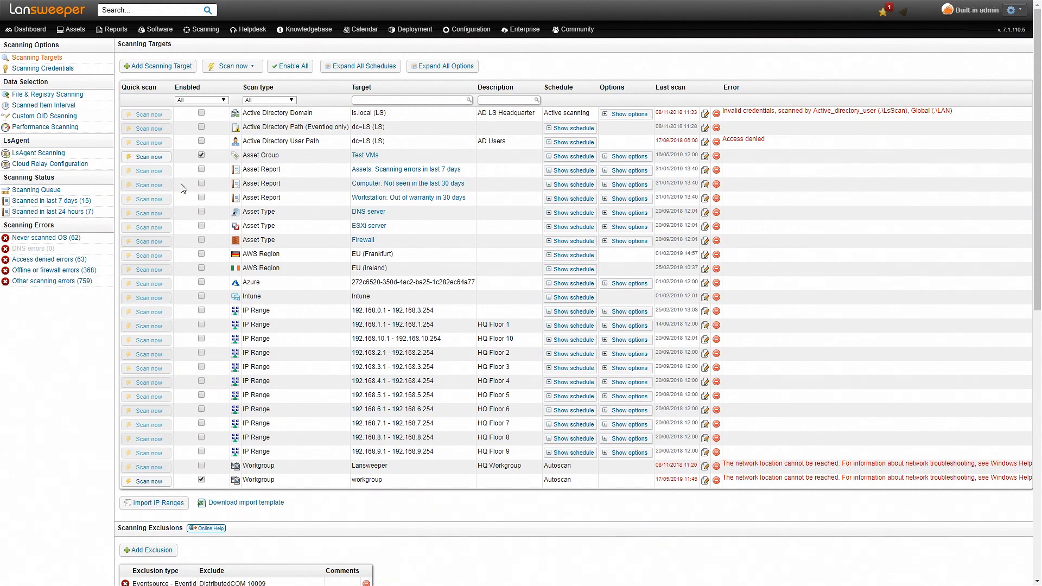
{"action": "left_click", "coordinate": [161, 66]}
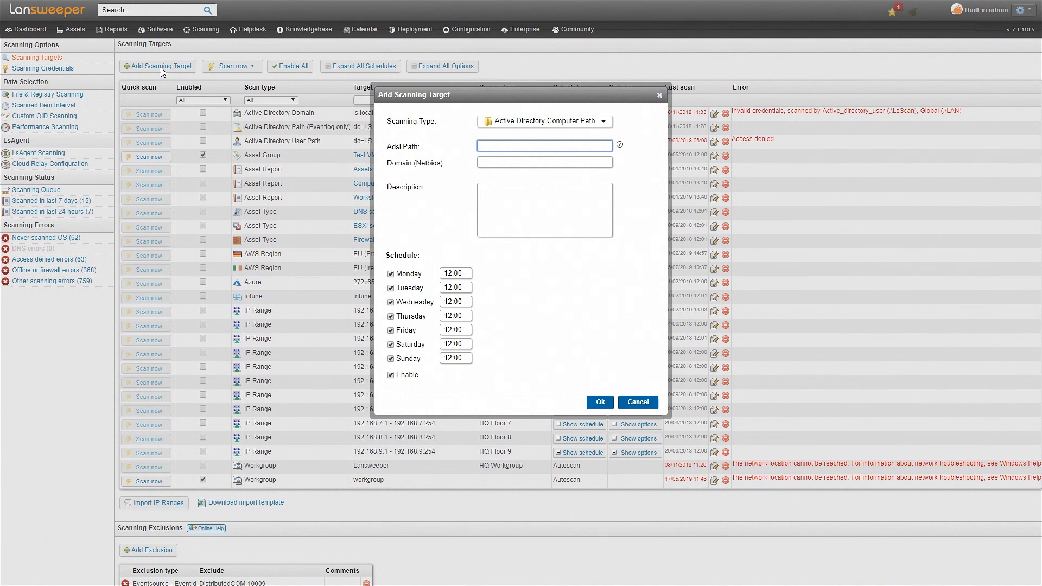
{"action": "left_click", "coordinate": [495, 124]}
{"action": "left_click", "coordinate": [515, 164]}
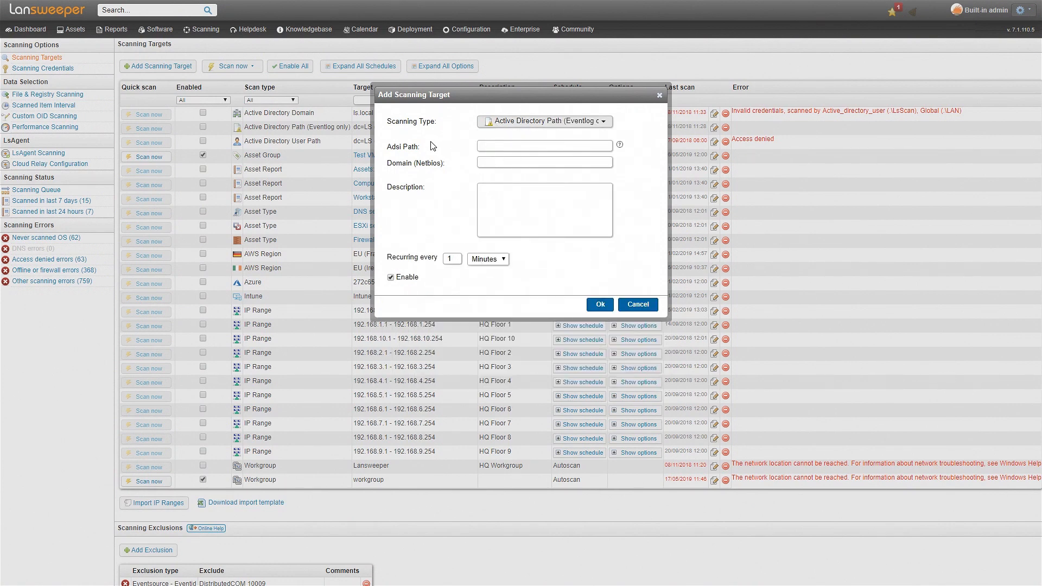
Step: Switch the new scanning target's type to Windows Computer (Eventlog only)
{"action": "left_click", "coordinate": [524, 123]}
{"action": "scroll", "coordinate": [552, 261], "scroll_direction": "down", "scroll_amount": 2}
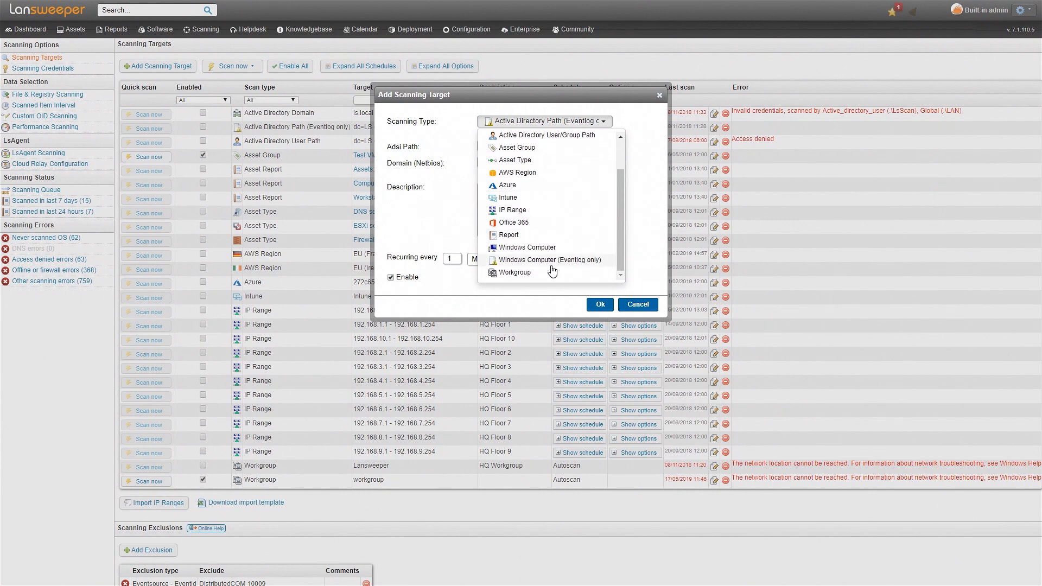
{"action": "left_click", "coordinate": [550, 261]}
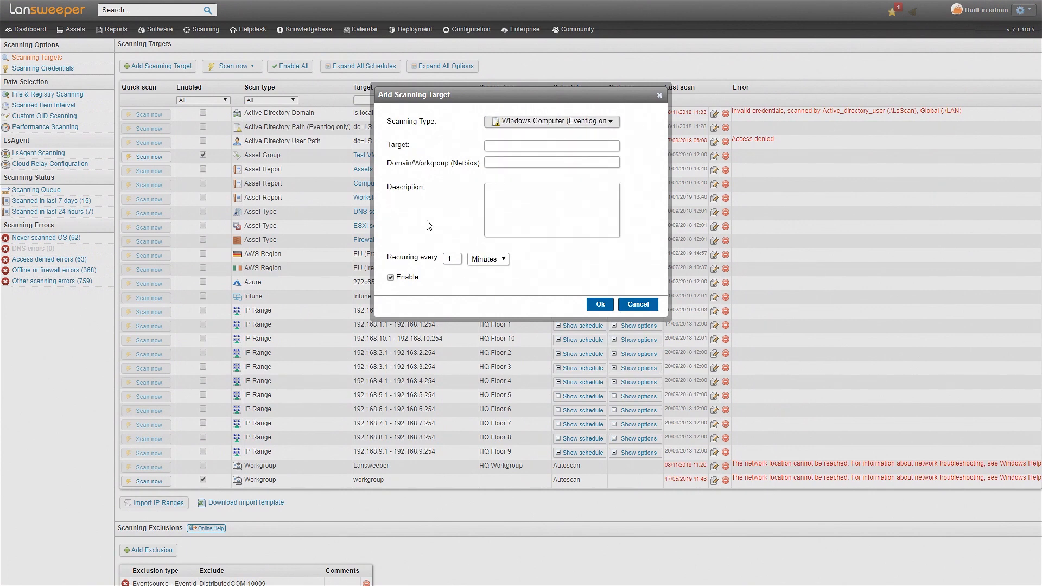